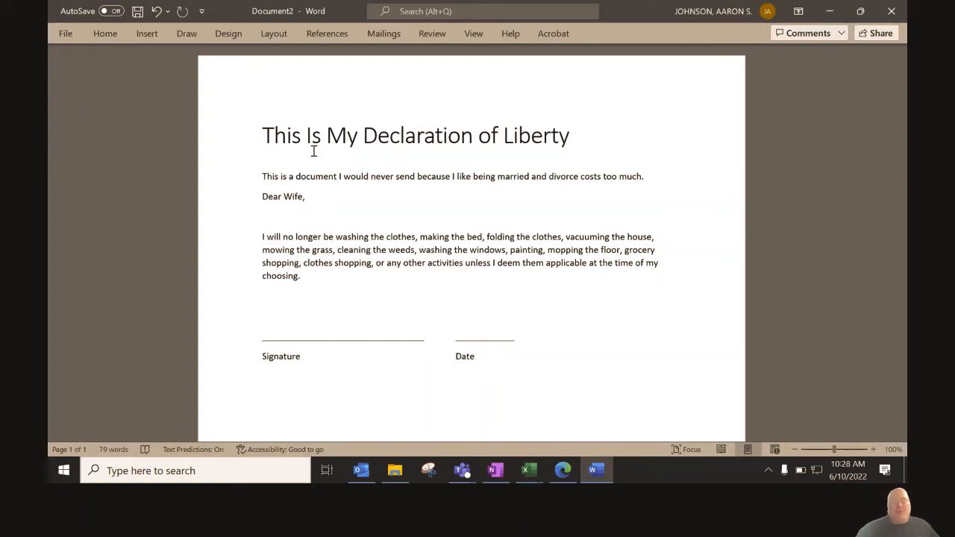
{"action": "left_click", "coordinate": [64, 34]}
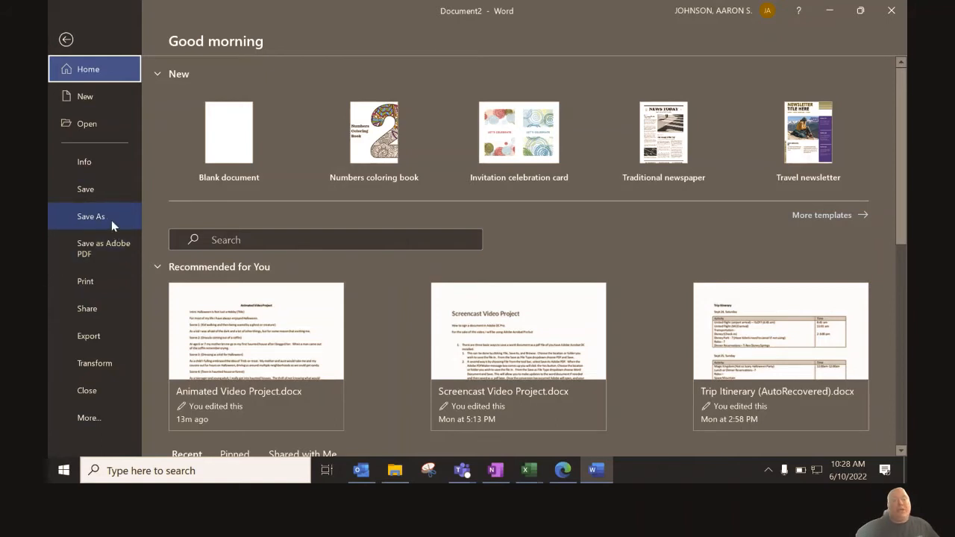
{"action": "left_click", "coordinate": [112, 221]}
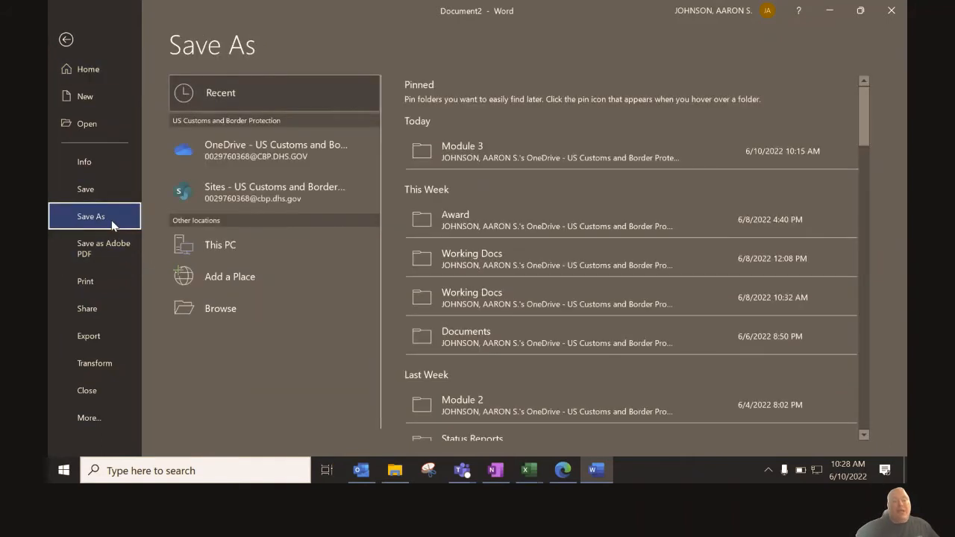
{"action": "left_click", "coordinate": [213, 307]}
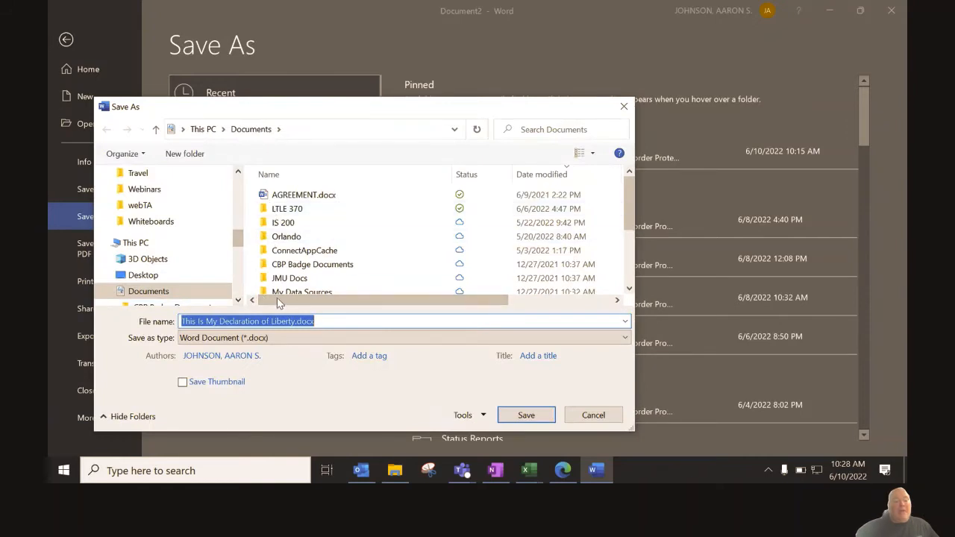
{"action": "left_click", "coordinate": [297, 340]}
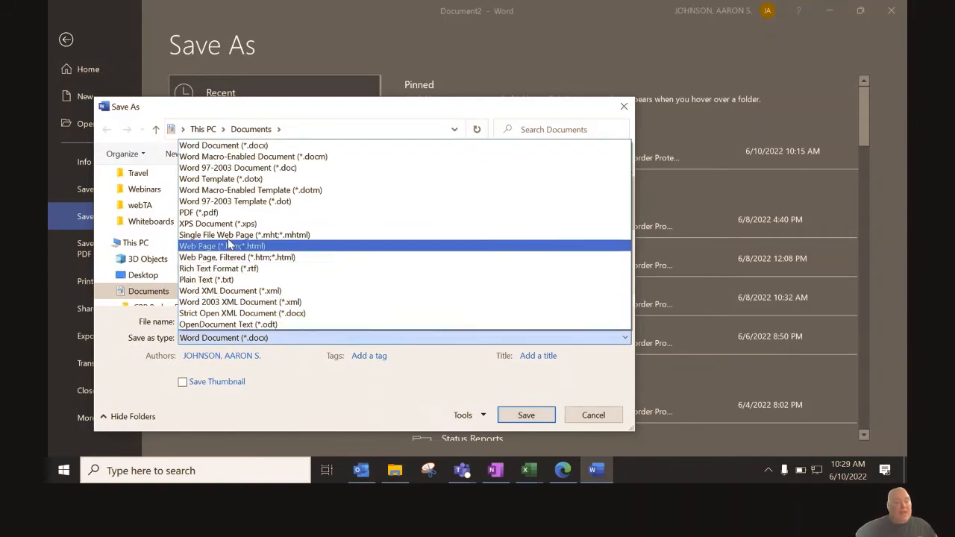
{"action": "left_click", "coordinate": [217, 212]}
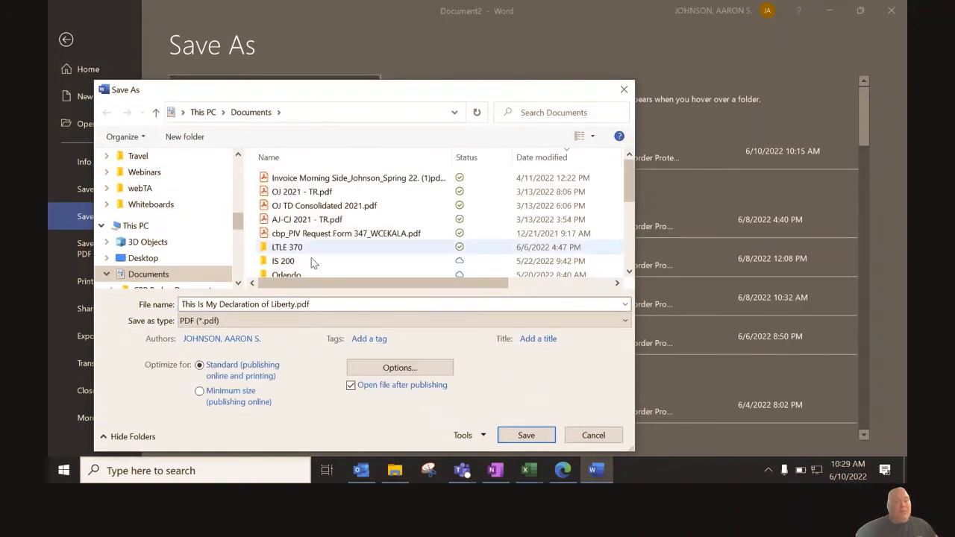
{"action": "left_click", "coordinate": [593, 435]}
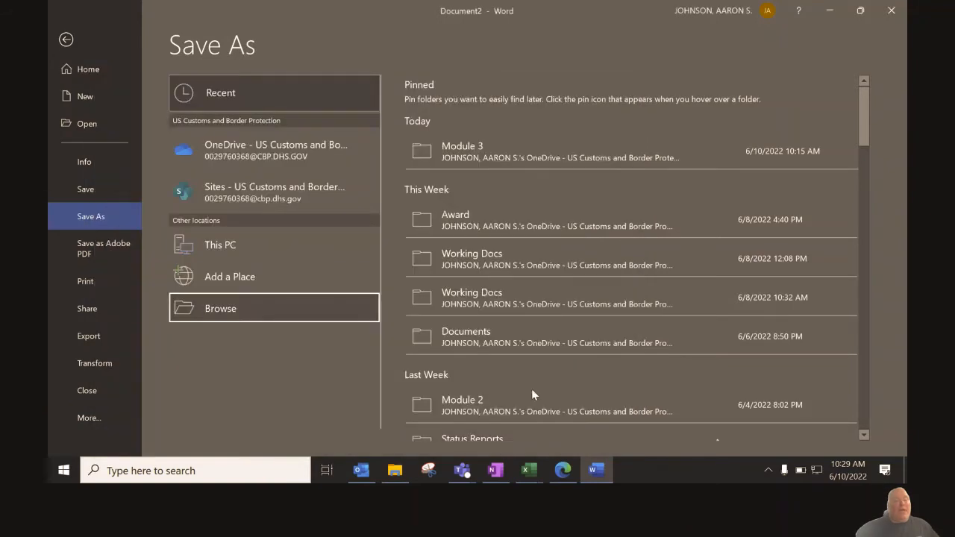
{"action": "left_click", "coordinate": [66, 39]}
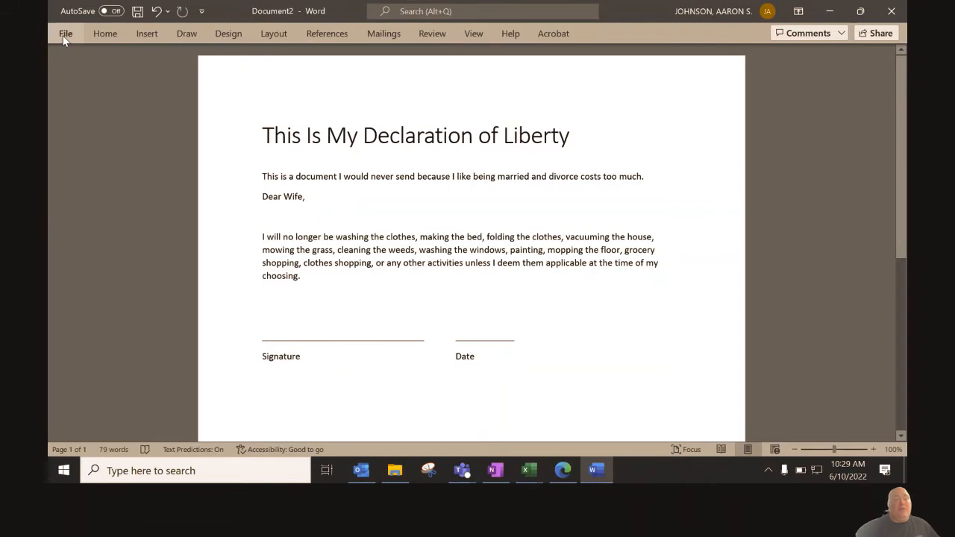
Step: Examine the available printers in the print settings, without printing the document
{"action": "left_click", "coordinate": [66, 34]}
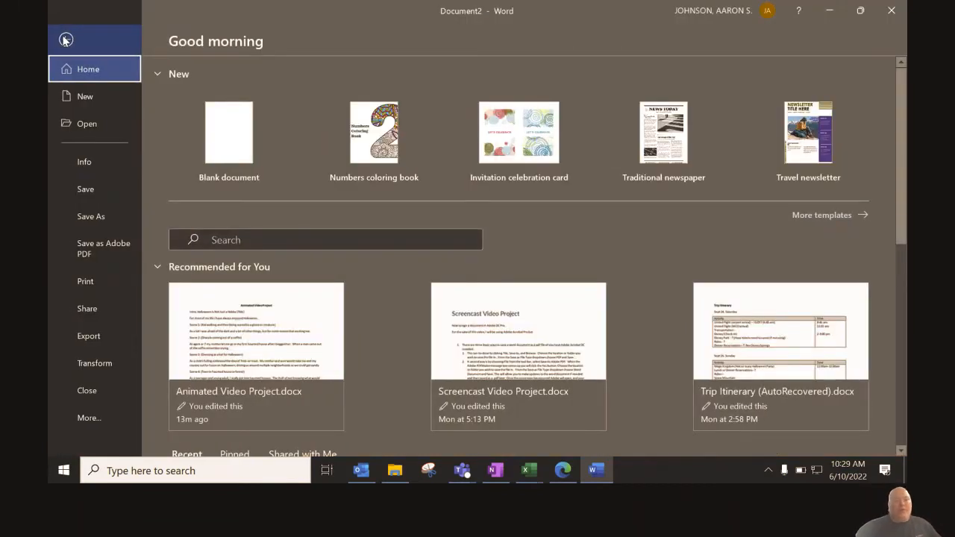
{"action": "left_click", "coordinate": [97, 281]}
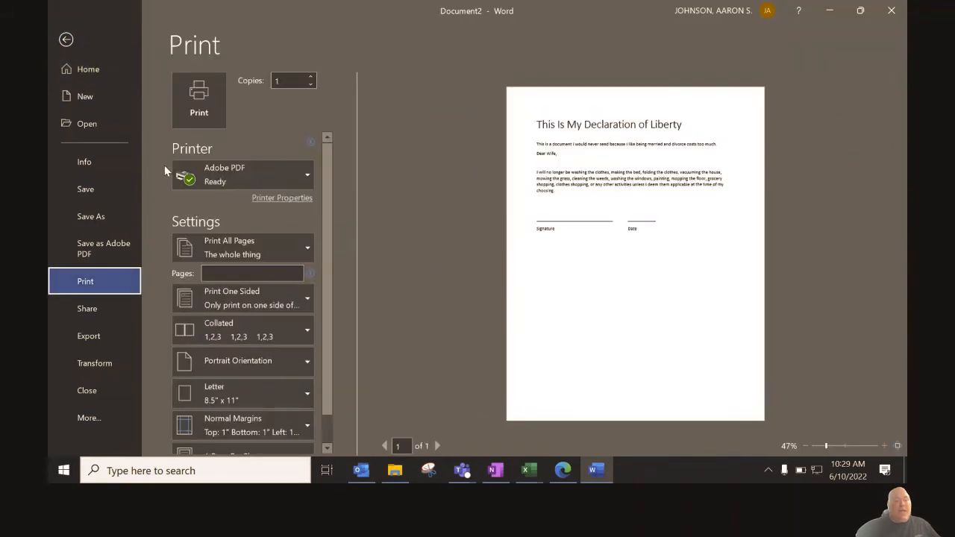
{"action": "left_click", "coordinate": [274, 171]}
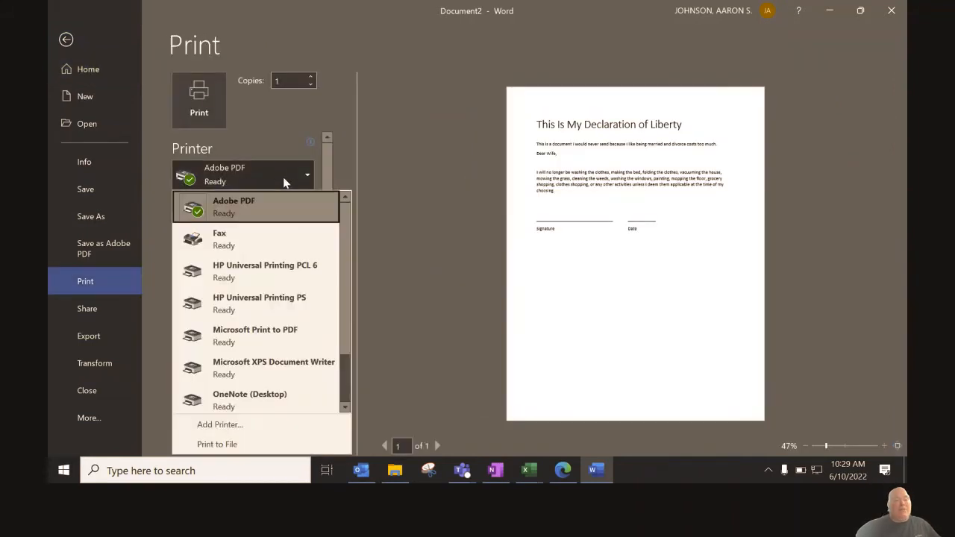
{"action": "left_click", "coordinate": [345, 396]}
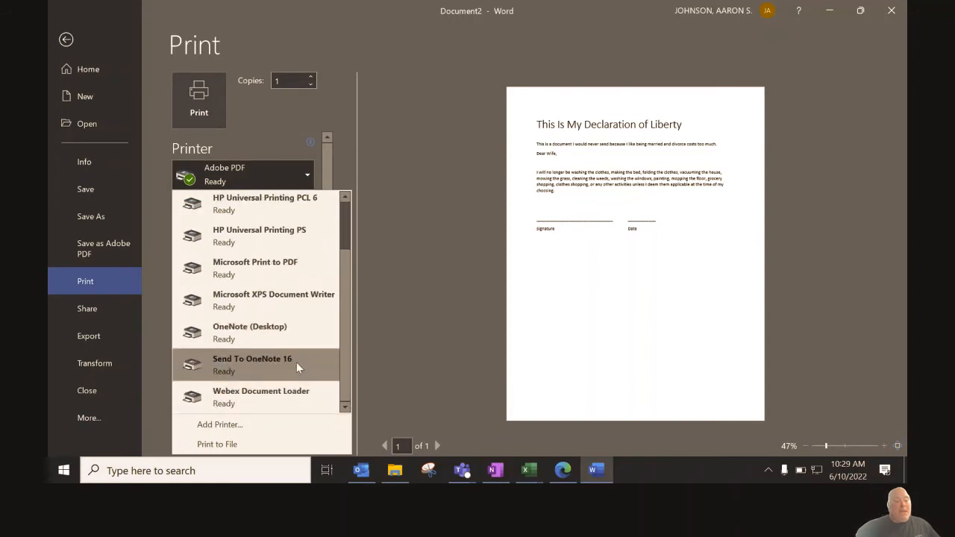
{"action": "left_click", "coordinate": [342, 217]}
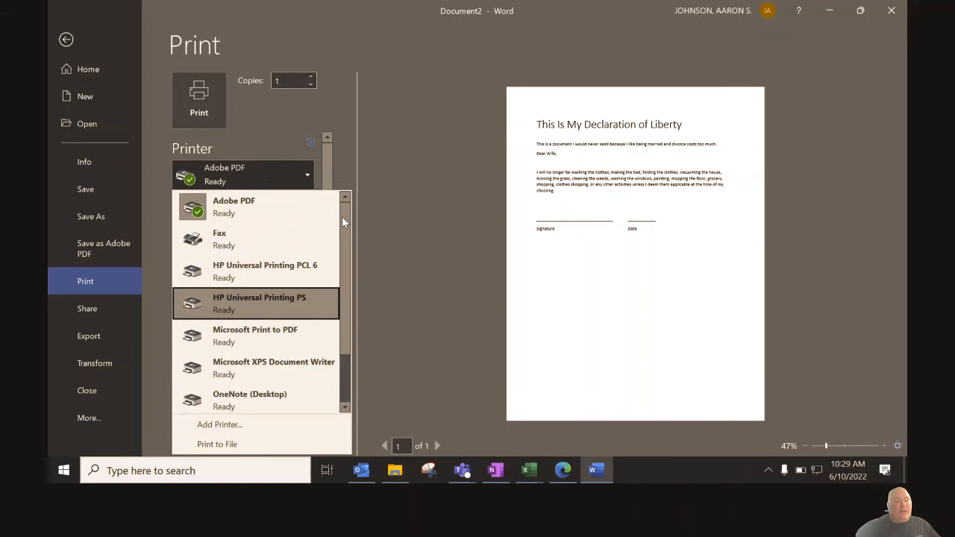
{"action": "left_click", "coordinate": [390, 98]}
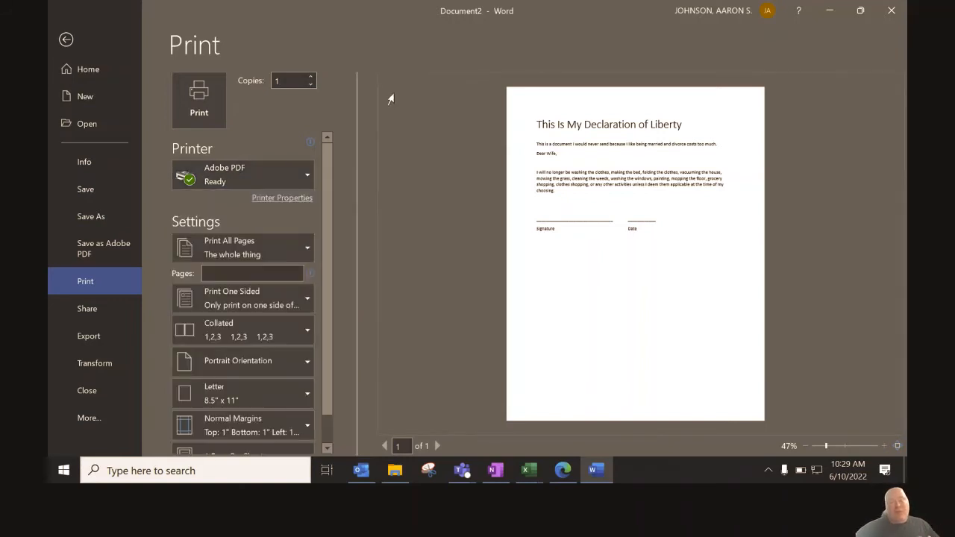
{"action": "left_click", "coordinate": [61, 37]}
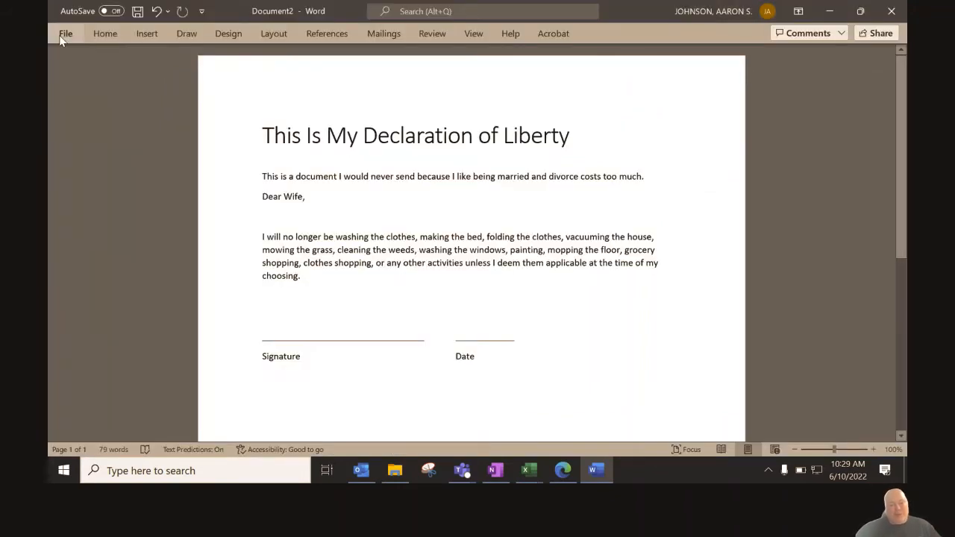
Step: Run Save as Adobe PDF and save the document as This Is My Declaration of Liberty.pdf in the OneDrive Documents folder
{"action": "left_click", "coordinate": [59, 35]}
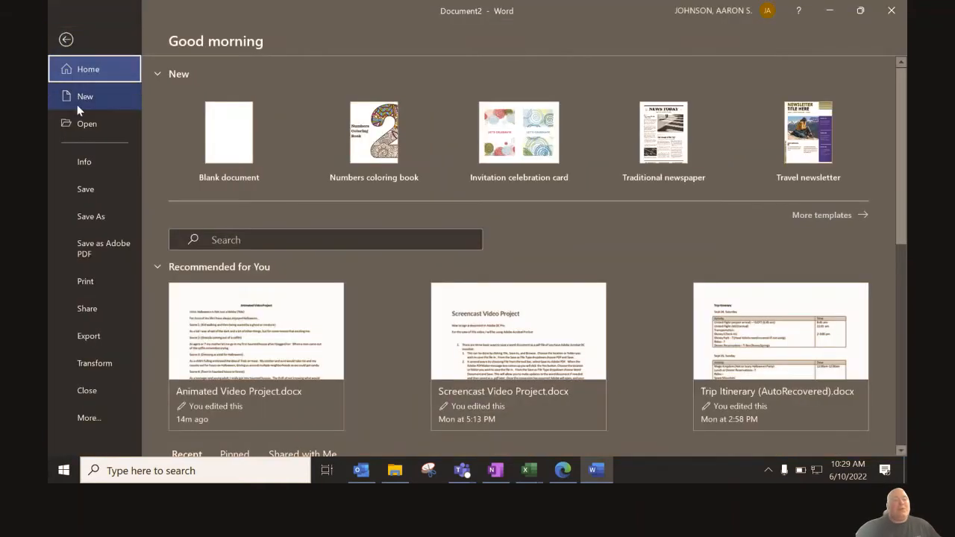
{"action": "left_click", "coordinate": [106, 248]}
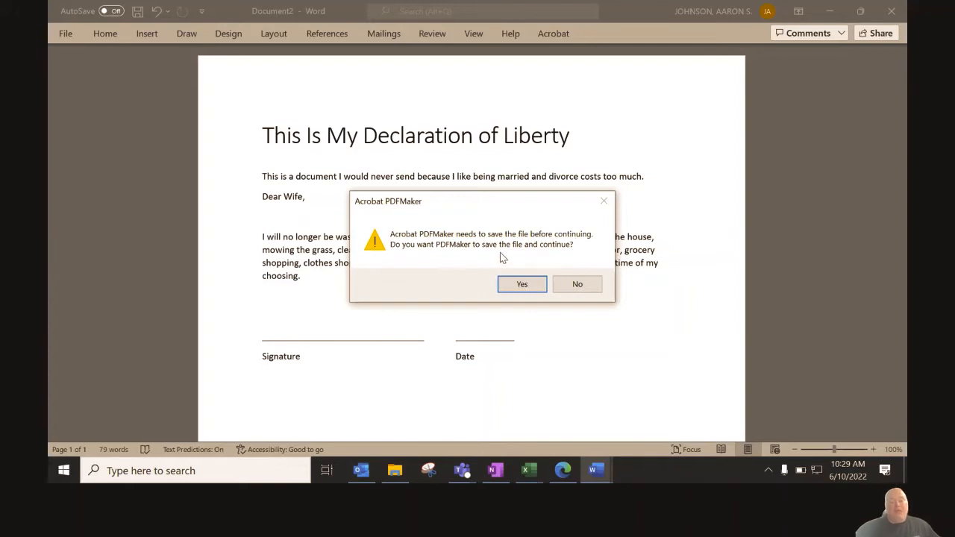
{"action": "left_click", "coordinate": [517, 285]}
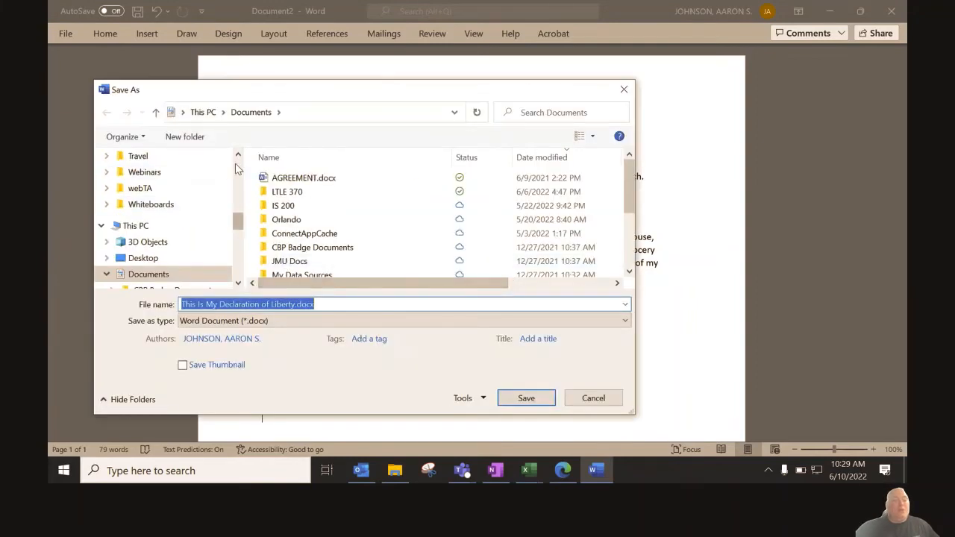
{"action": "scroll", "coordinate": [237, 169], "scroll_direction": "up", "scroll_amount": 5}
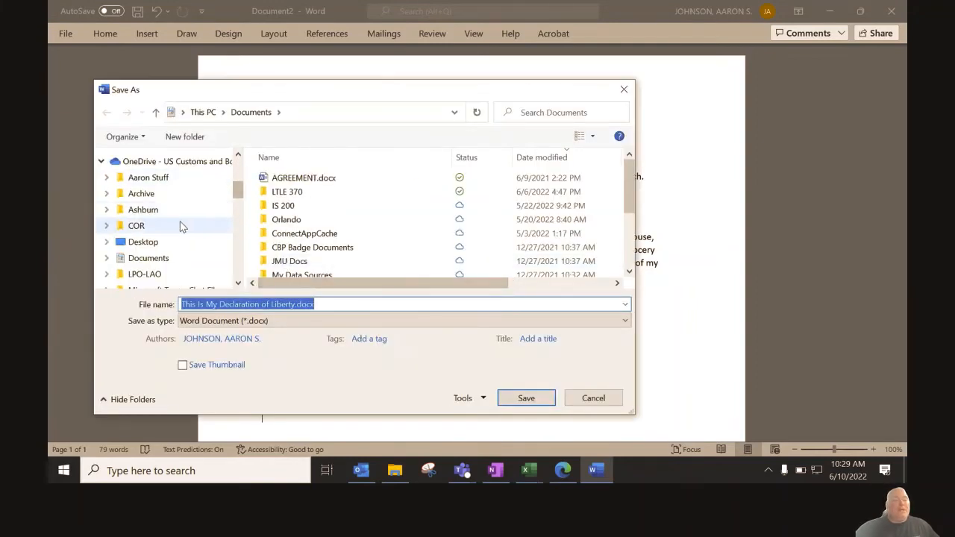
{"action": "left_click", "coordinate": [182, 261]}
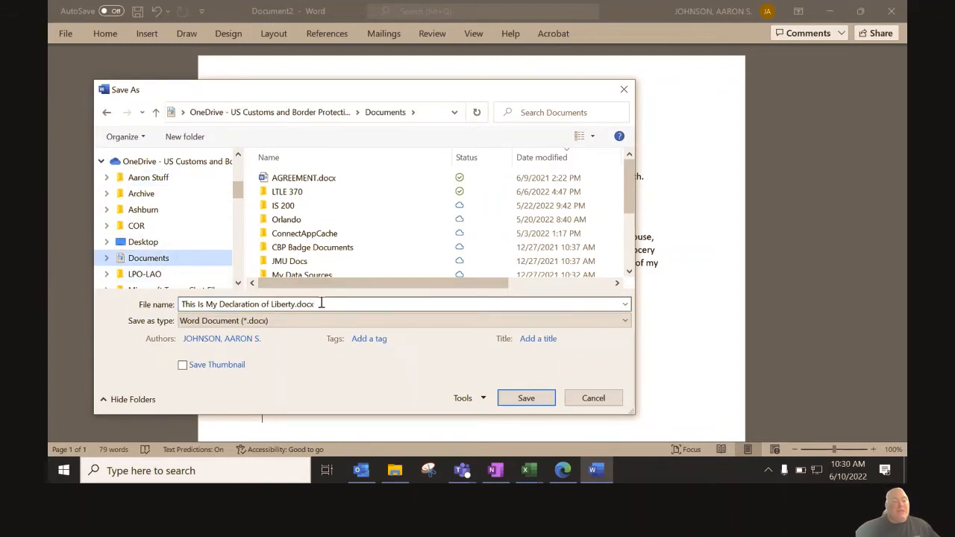
{"action": "left_click", "coordinate": [386, 321]}
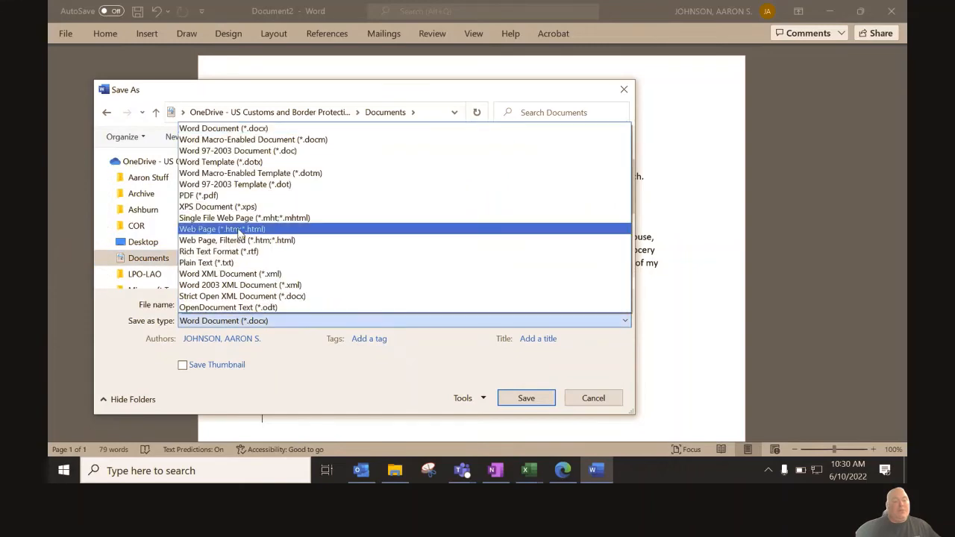
{"action": "left_click", "coordinate": [199, 195]}
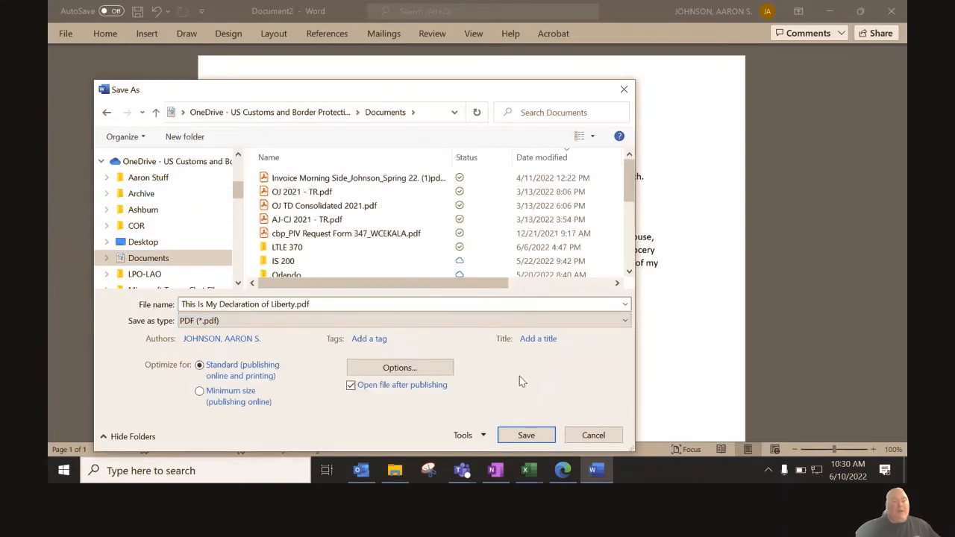
{"action": "left_click", "coordinate": [526, 436]}
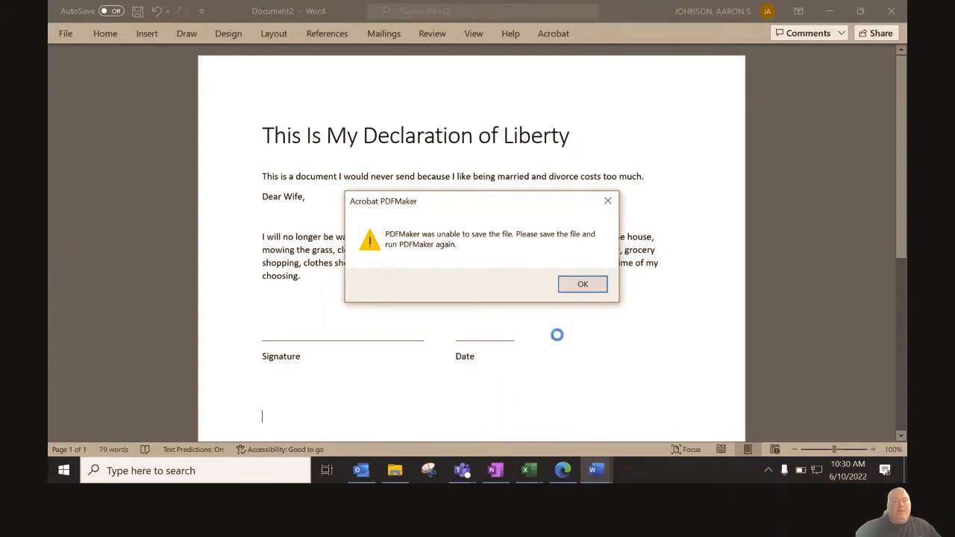
{"action": "left_click", "coordinate": [579, 286]}
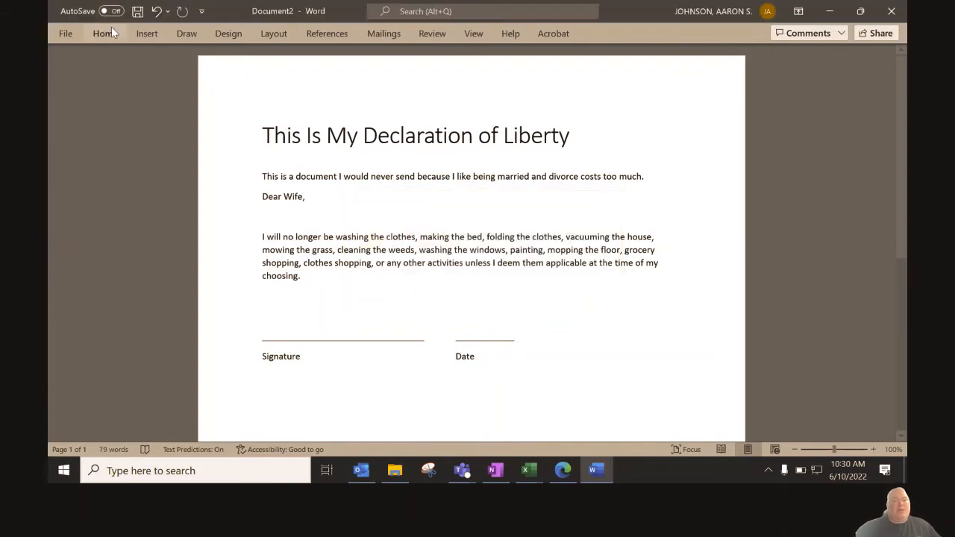
Step: Print the document to the Adobe PDF printer and save it as Document2.pdf in the OneDrive Documents folder
{"action": "left_click", "coordinate": [65, 34]}
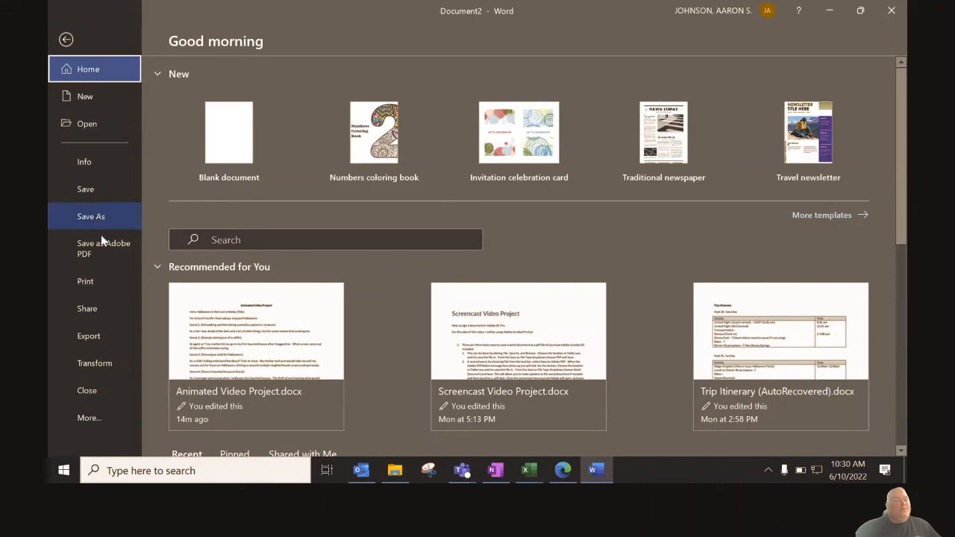
{"action": "left_click", "coordinate": [112, 296]}
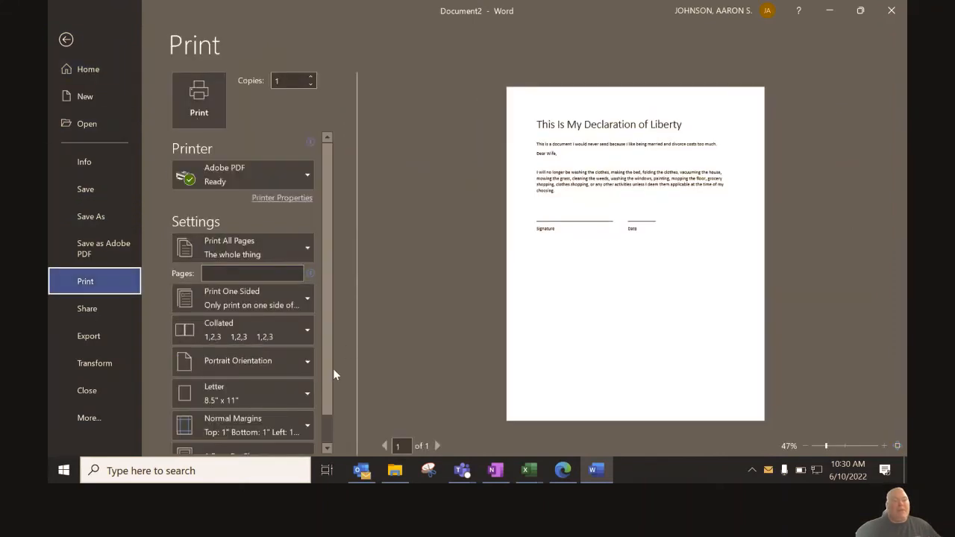
{"action": "left_click", "coordinate": [194, 107]}
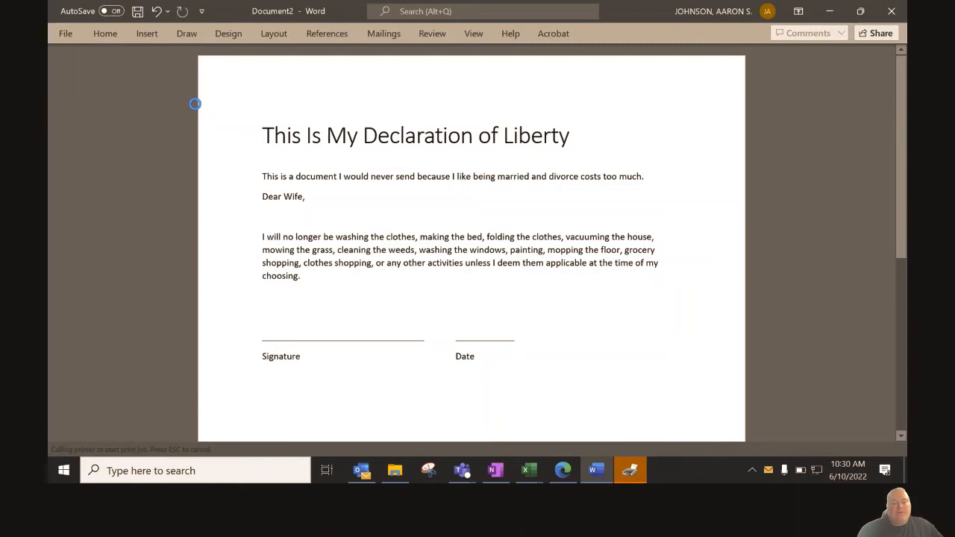
{"action": "left_click", "coordinate": [631, 470]}
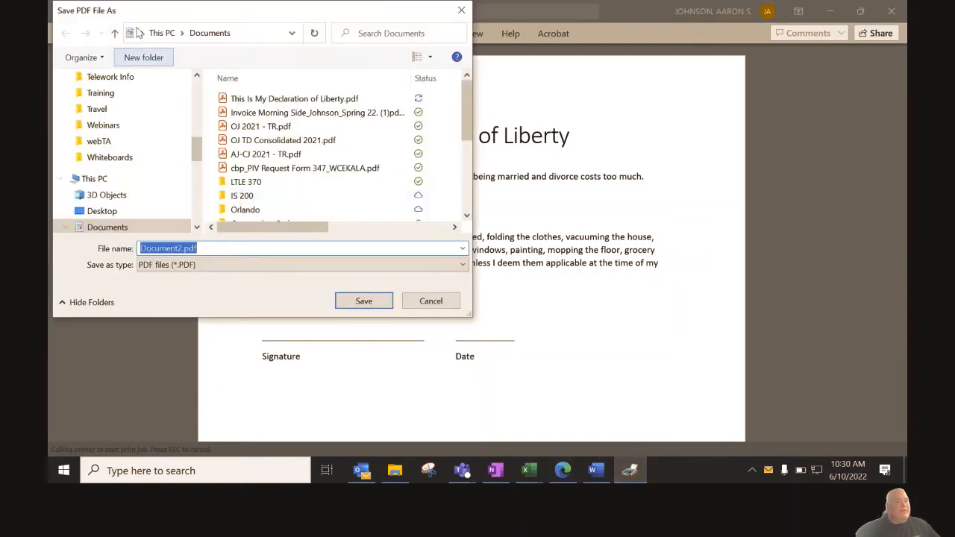
{"action": "scroll", "coordinate": [200, 92], "scroll_direction": "up", "scroll_amount": 3}
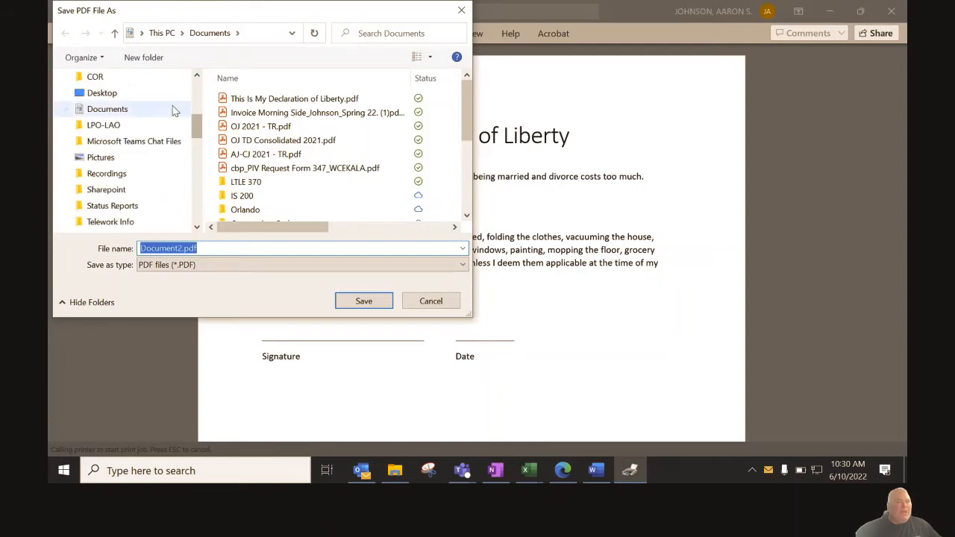
{"action": "left_click", "coordinate": [172, 110]}
{"action": "left_click", "coordinate": [365, 305]}
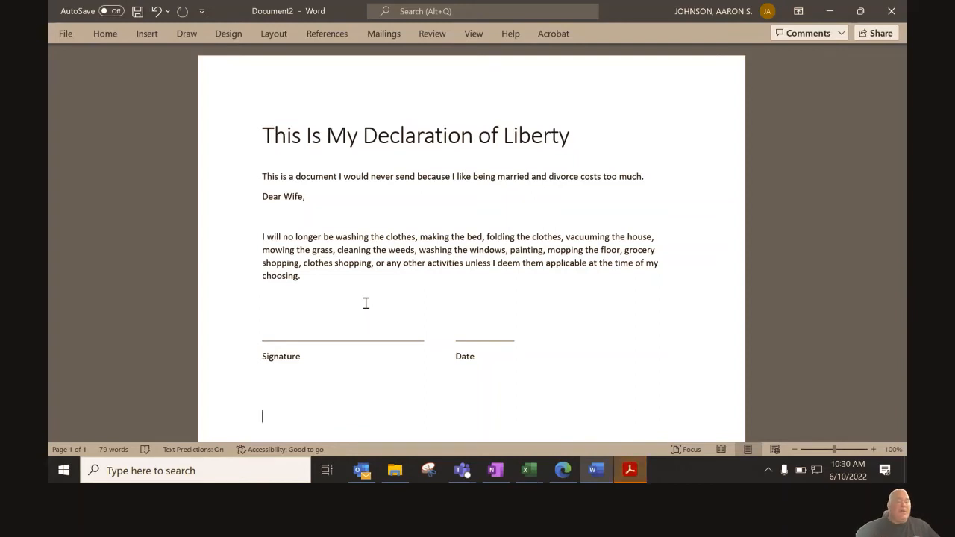
Step: Switch to Document2.pdf in Adobe Acrobat and place the saved signature on the Signature line with Fill & Sign
{"action": "left_click", "coordinate": [630, 472]}
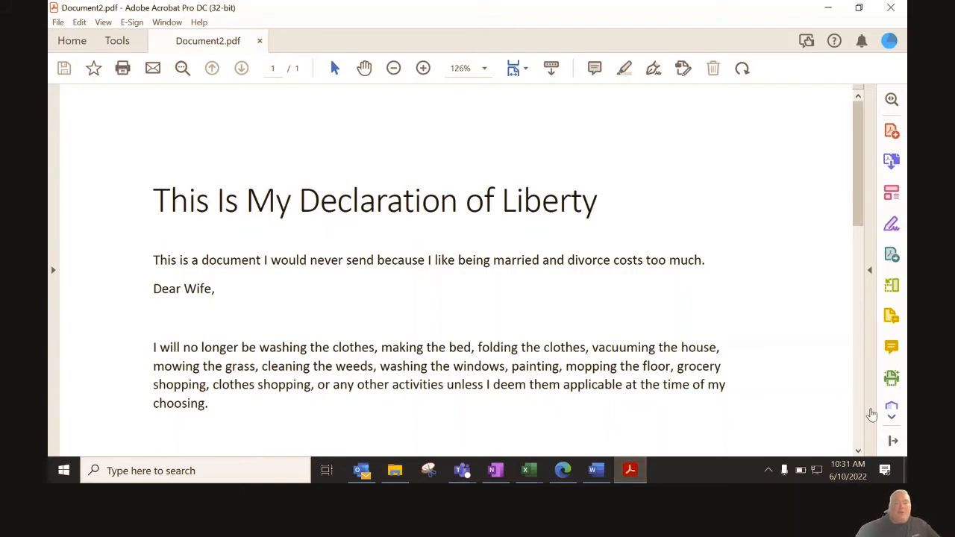
{"action": "left_click", "coordinate": [883, 365]}
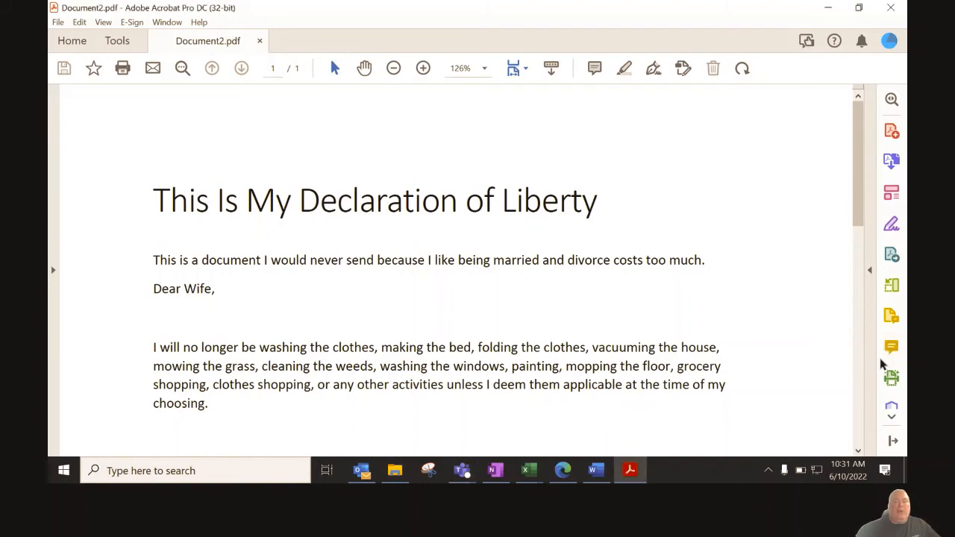
{"action": "mouse_move", "coordinate": [859, 171]}
{"action": "left_mouse_down"}
{"action": "mouse_move", "coordinate": [858, 256]}
{"action": "mouse_move", "coordinate": [846, 277]}
{"action": "mouse_move", "coordinate": [843, 248]}
{"action": "left_mouse_up"}
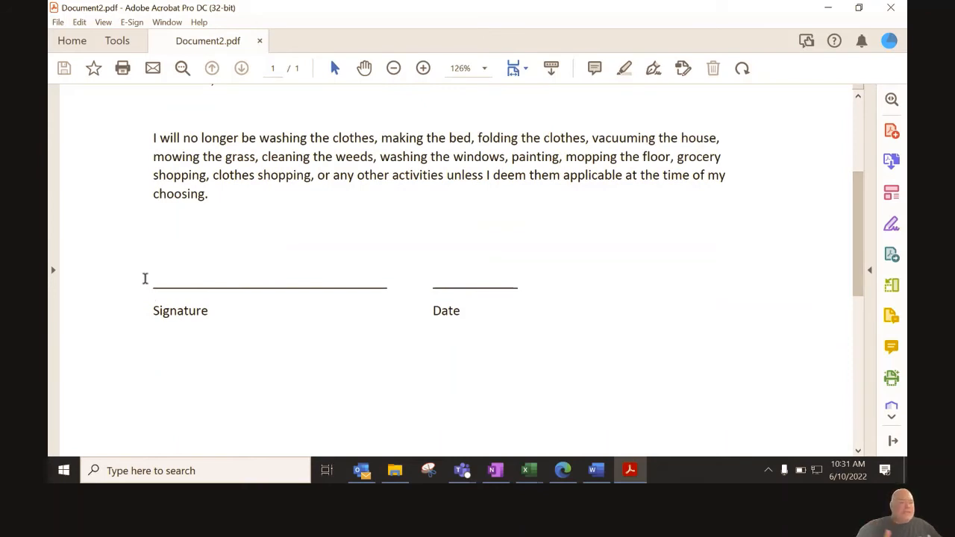
{"action": "left_click", "coordinate": [652, 69]}
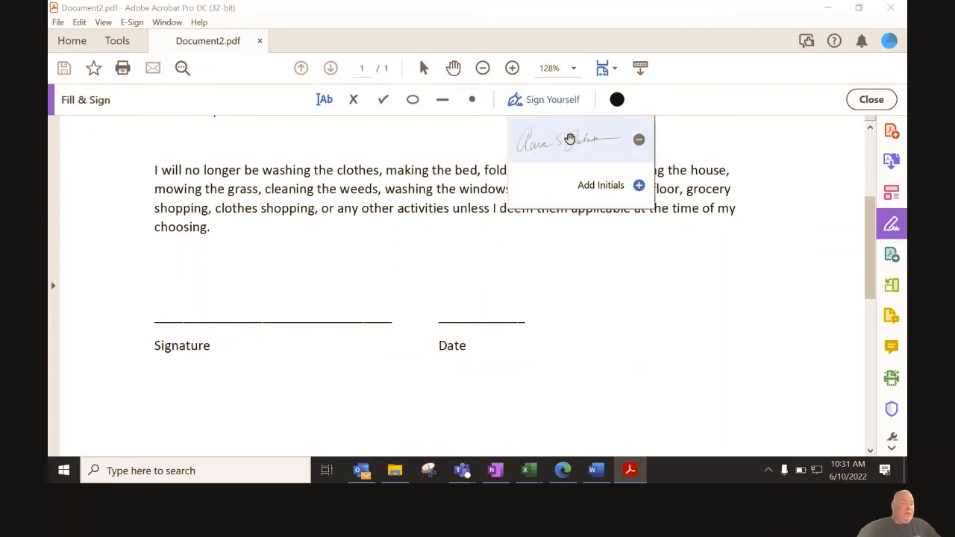
{"action": "left_click", "coordinate": [569, 139]}
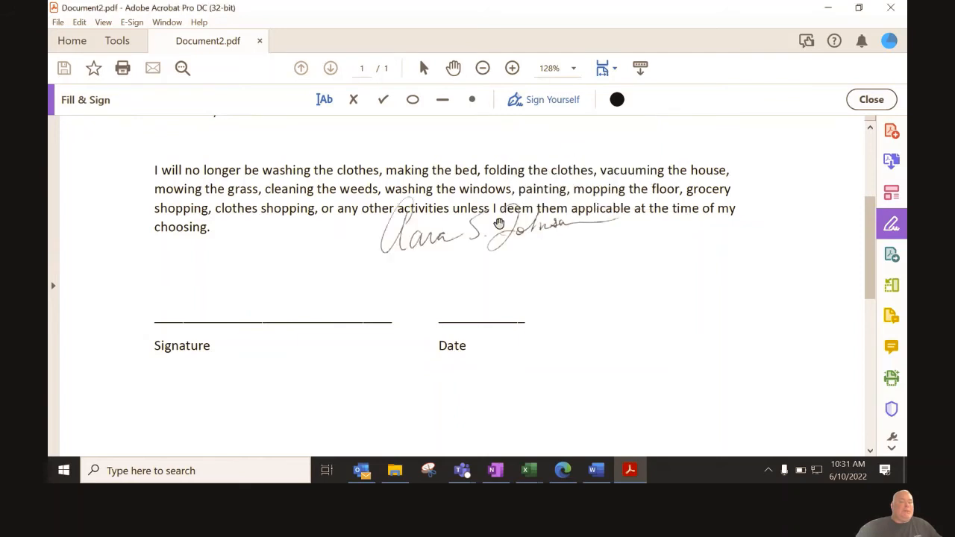
{"action": "left_click", "coordinate": [288, 286]}
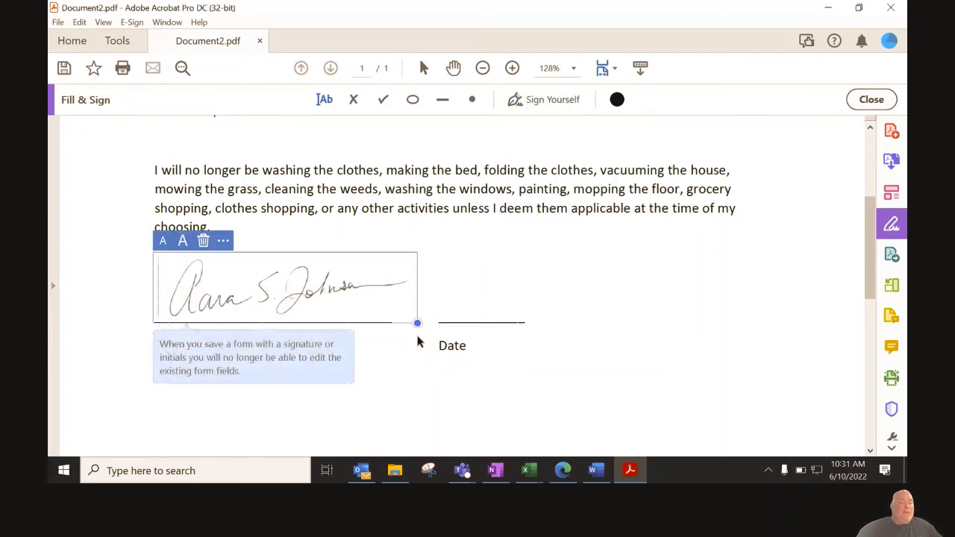
Step: Shrink the placed signature to about two-thirds of its width and move it so it rests on the Signature line
{"action": "mouse_move", "coordinate": [416, 326]}
{"action": "left_mouse_down"}
{"action": "mouse_move", "coordinate": [309, 295]}
{"action": "mouse_move", "coordinate": [324, 300]}
{"action": "left_mouse_up"}
{"action": "left_click_drag", "start_coordinate": [264, 278], "coordinate": [280, 304]}
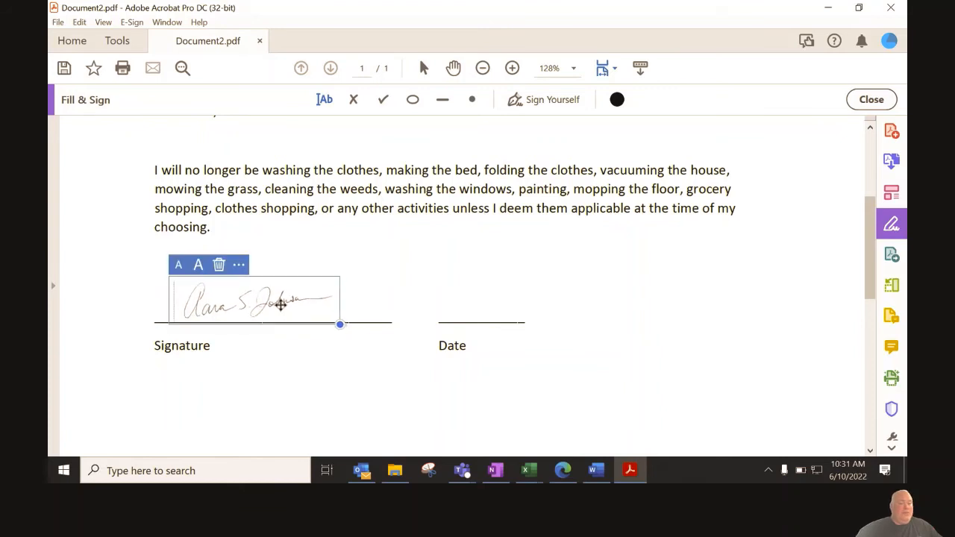
{"action": "left_click", "coordinate": [411, 241]}
Step: Add the text 6/10/22 on the Date line with Fill & Sign and save the signed PDF
{"action": "left_click", "coordinate": [460, 315]}
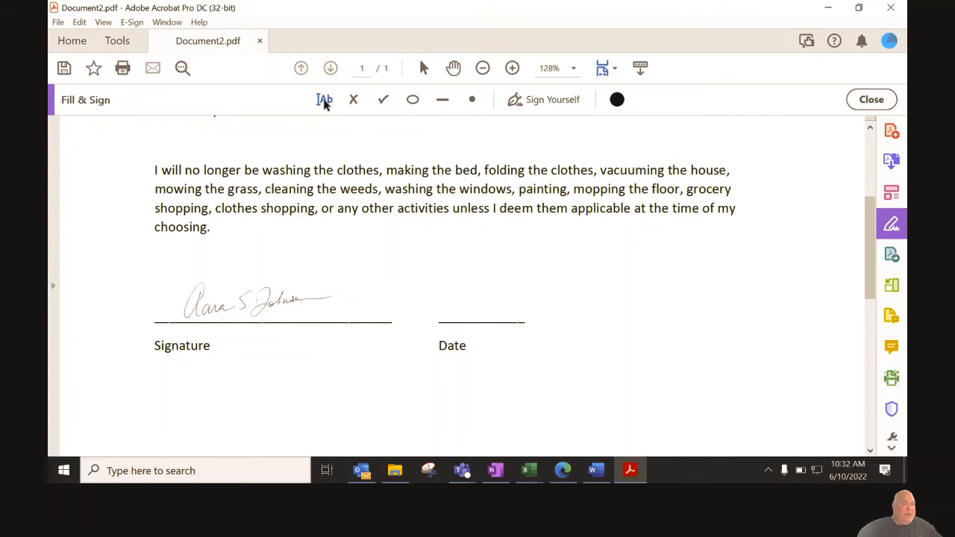
{"action": "left_click", "coordinate": [442, 303]}
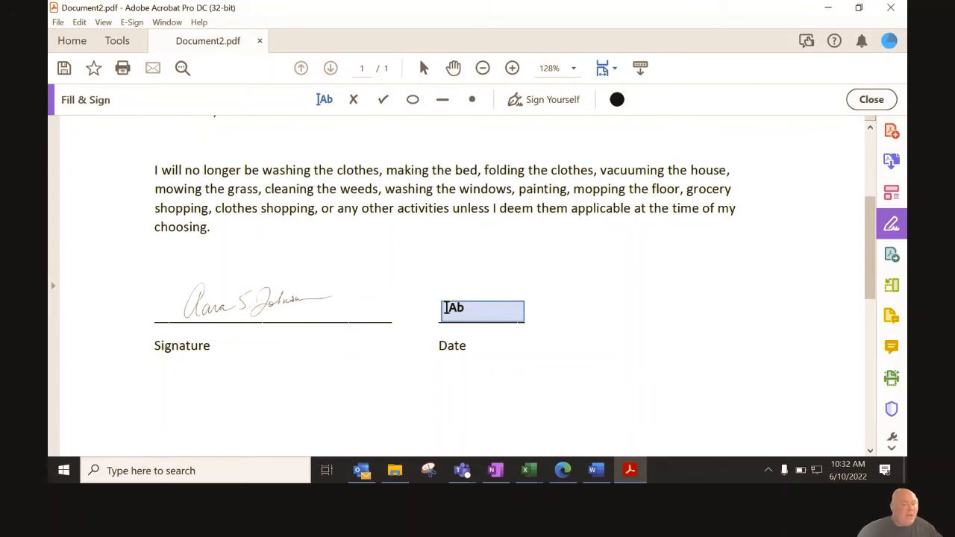
{"action": "left_click", "coordinate": [323, 99]}
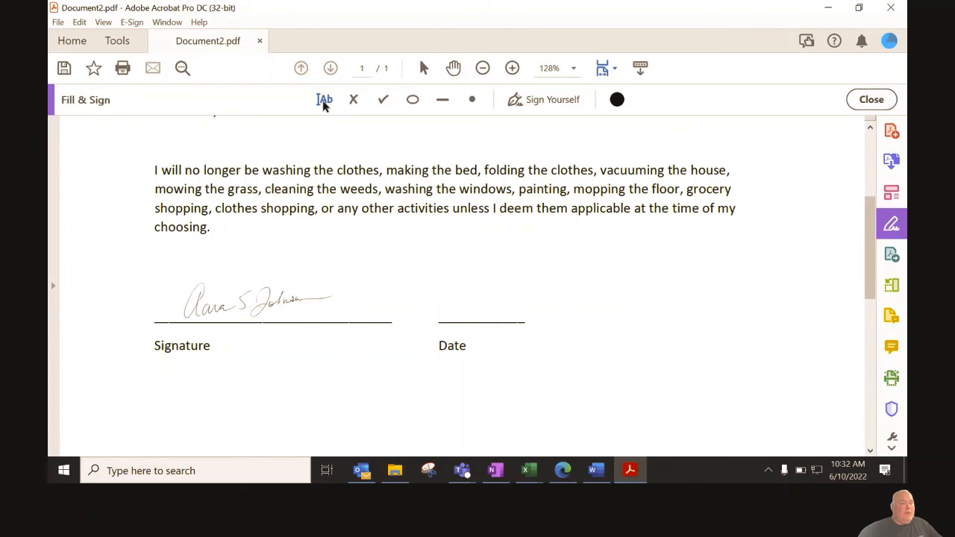
{"action": "left_click", "coordinate": [451, 305]}
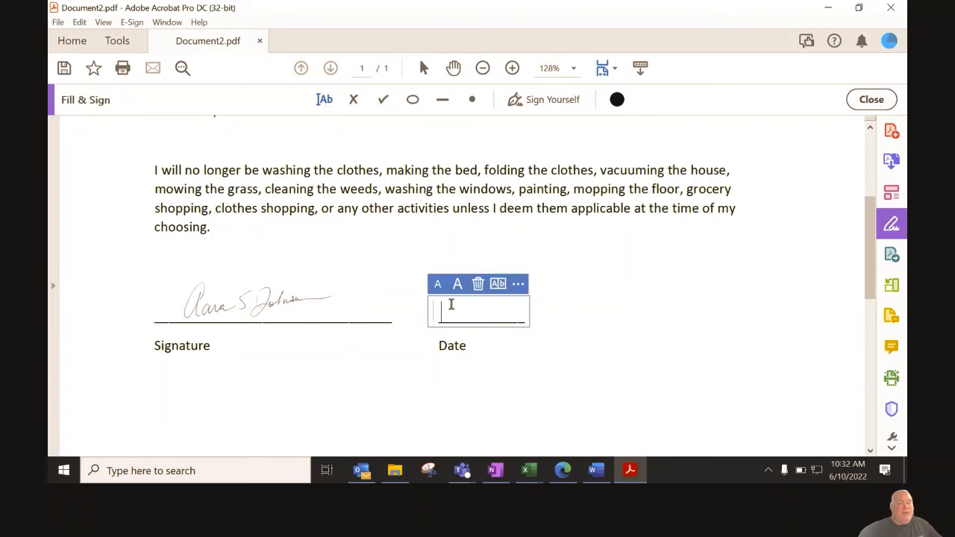
{"action": "type", "text": "6/1"}
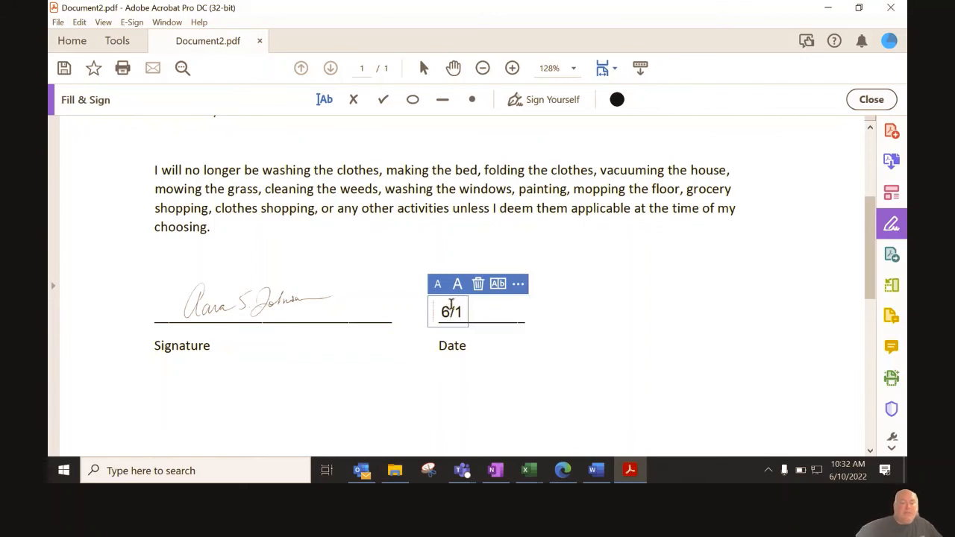
{"action": "type", "text": "0/"}
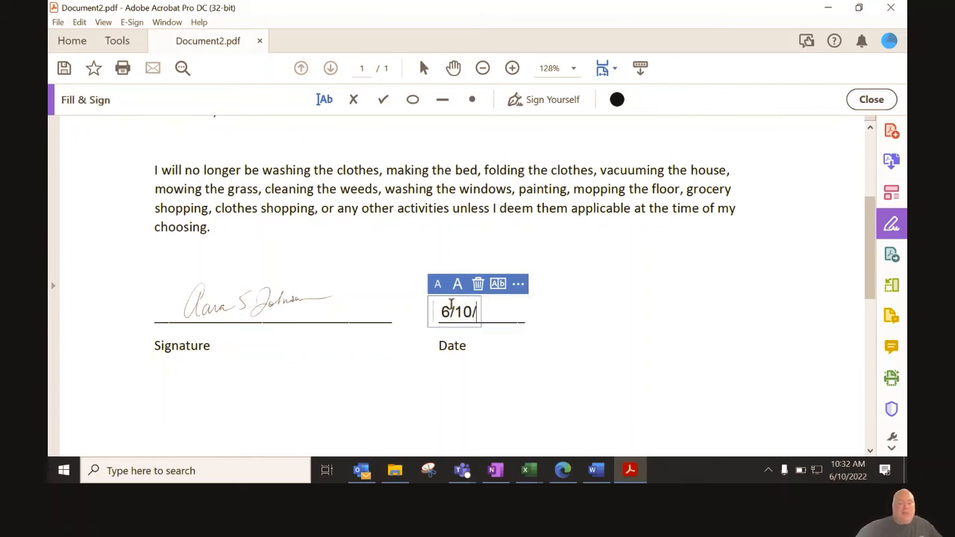
{"action": "type", "text": "22"}
{"action": "left_click", "coordinate": [558, 308]}
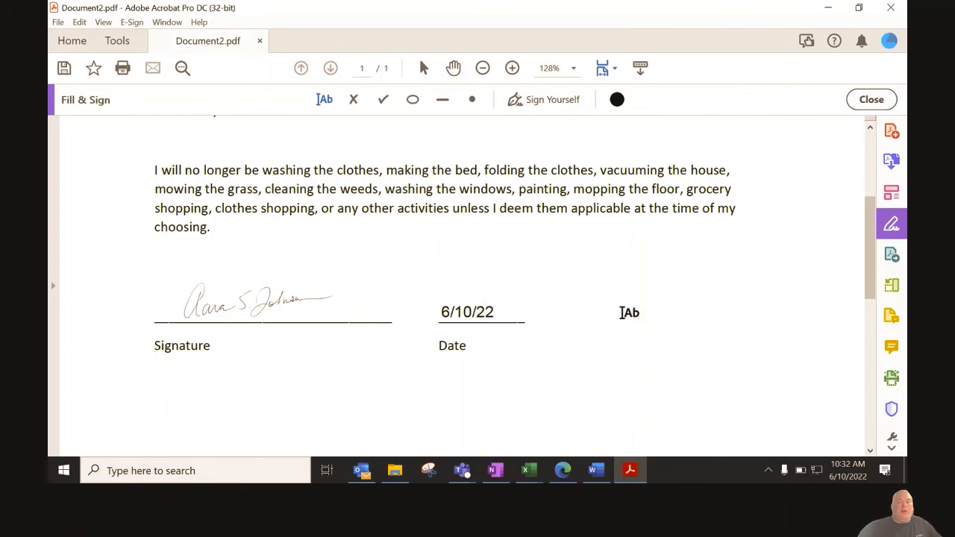
{"action": "left_click", "coordinate": [63, 69]}
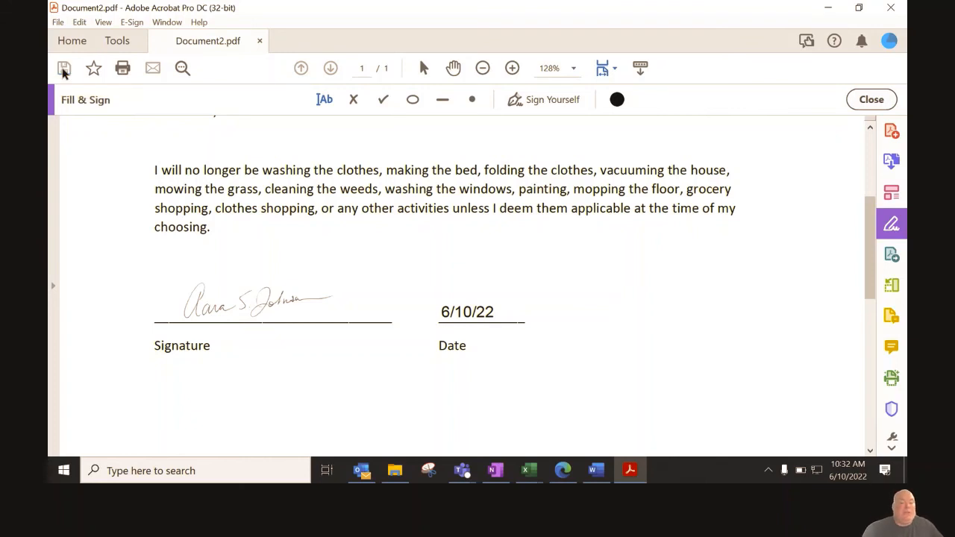